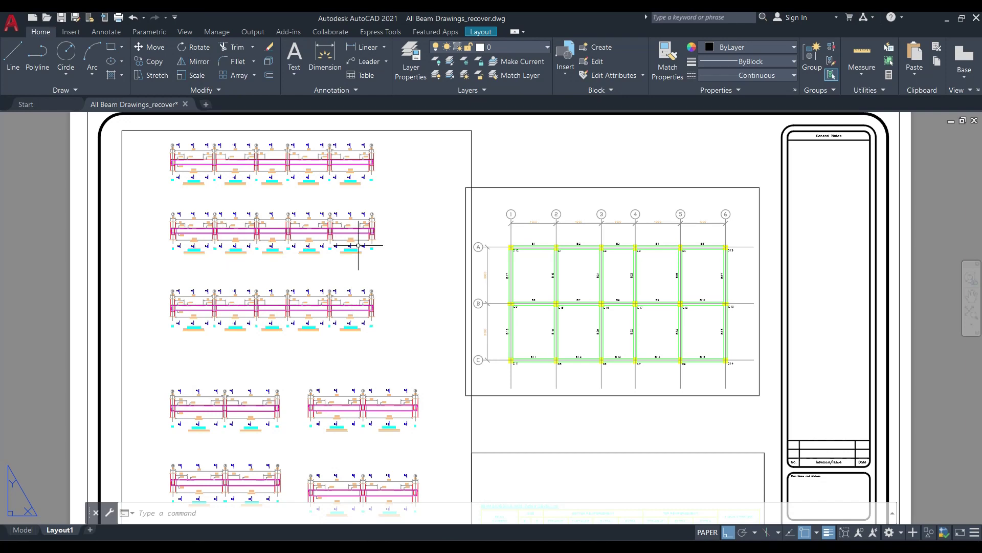
- Preview Layout1's plot (DWG To PDF, ISO full bleed A3, Extents, landscape) and return to the Plot dialog
scroll(356, 247, down, 2)
scroll(295, 251, up, 2)
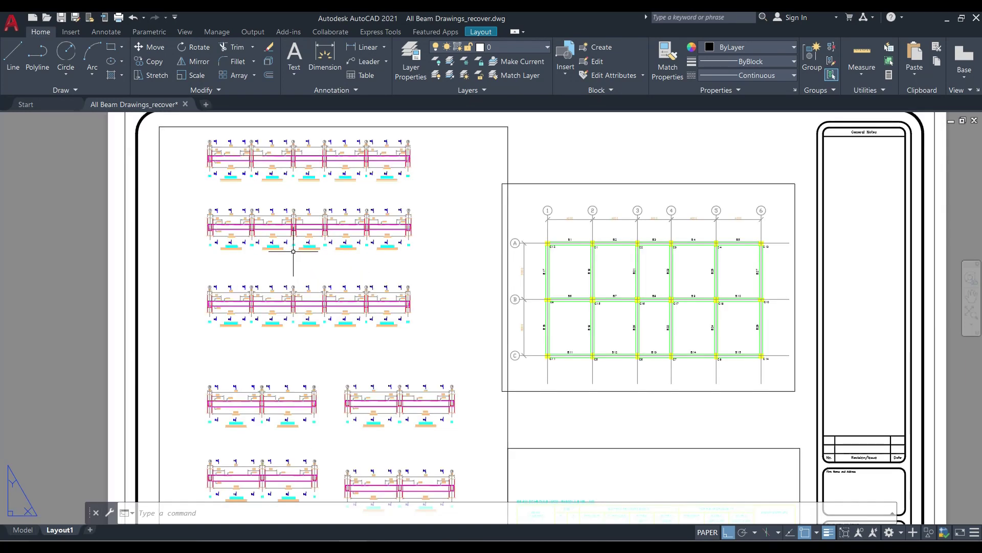
key(ctrl+p)
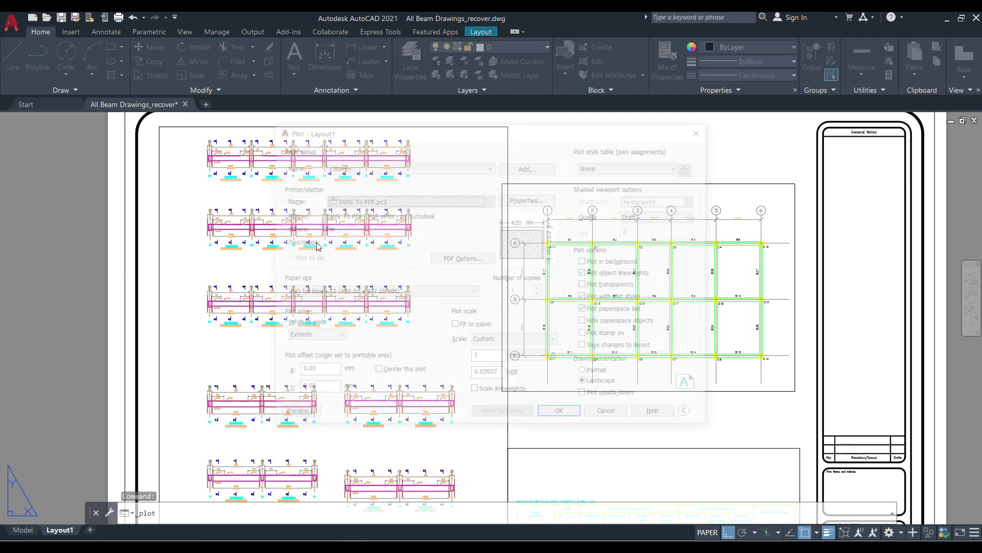
click(295, 416)
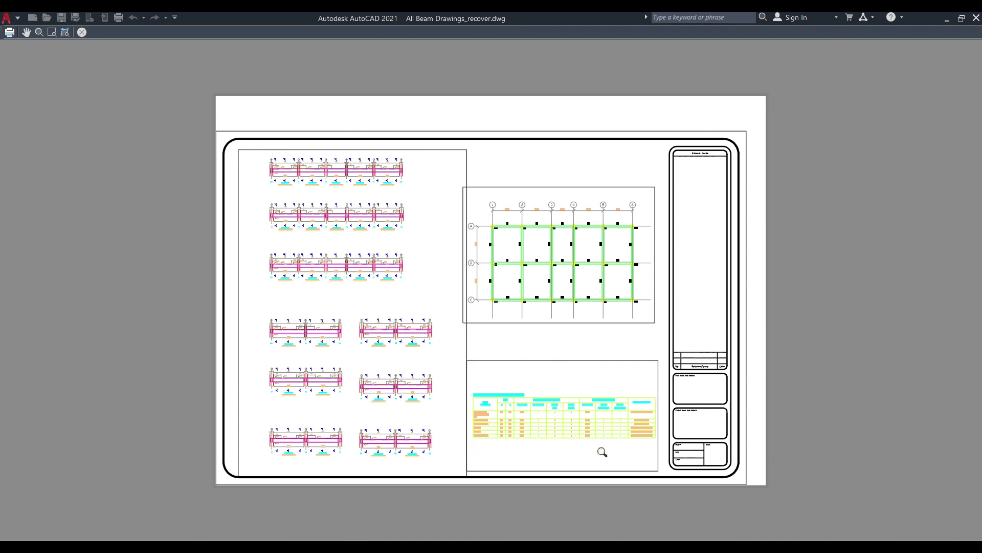
click(84, 34)
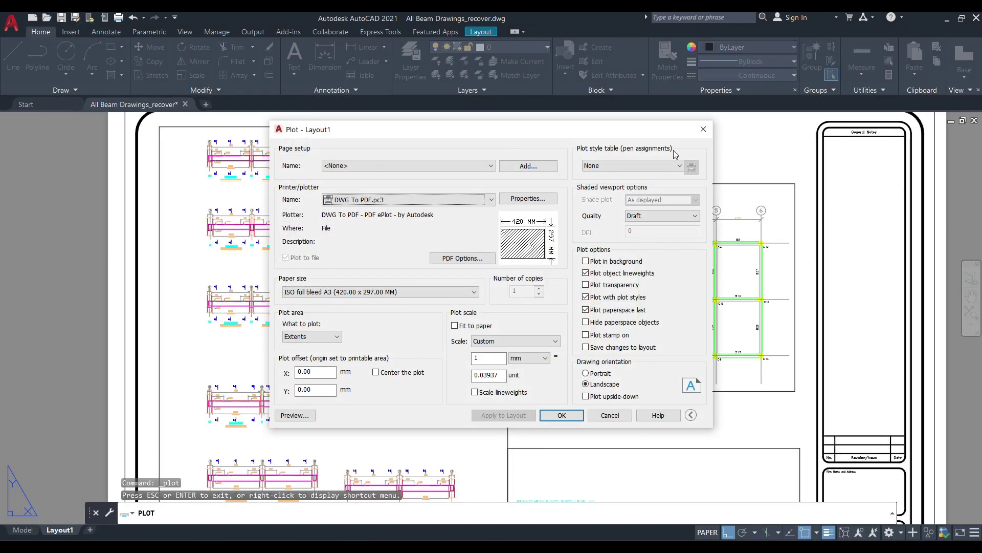
- Close the plot settings, select the left viewport and zoom out on Layout1
click(702, 129)
click(508, 164)
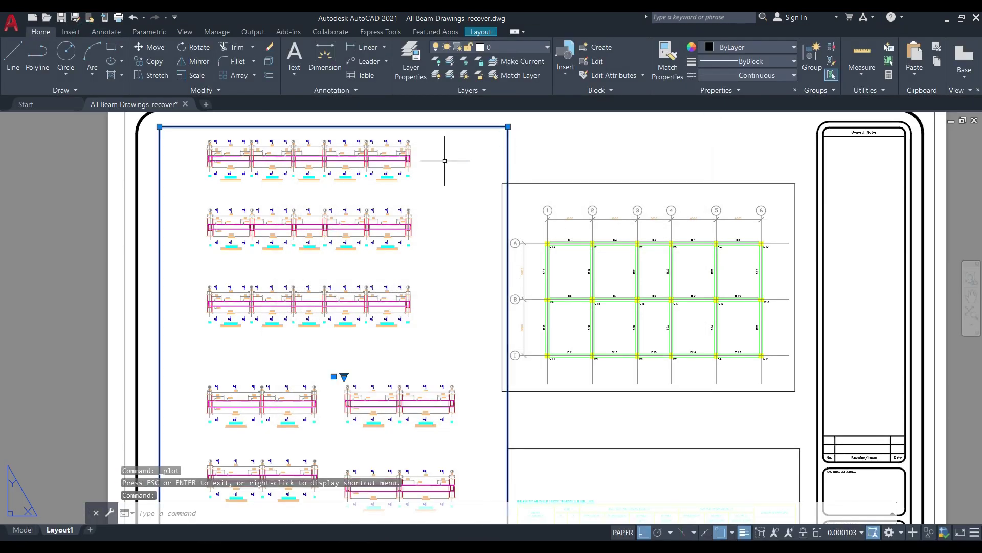
scroll(496, 174, down, 1)
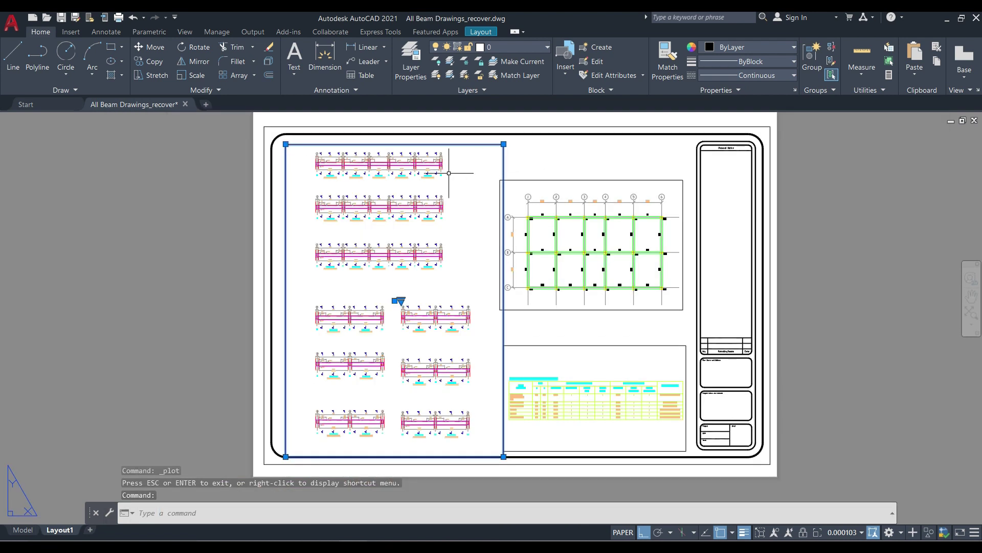
- Preview the whole Layout1 sheet, close the Plot dialog without plotting, and switch to the Study Material page
key(ctrl+p)
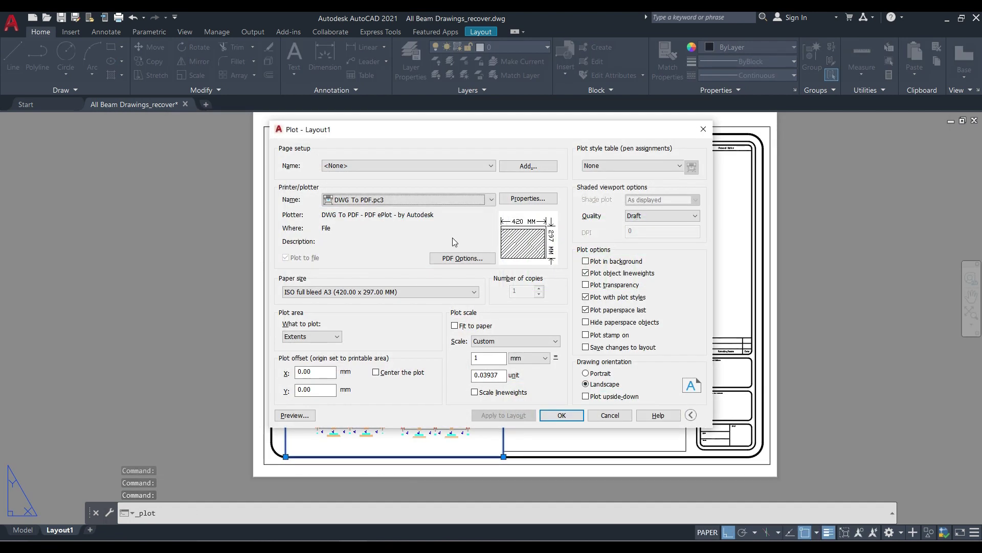
click(299, 413)
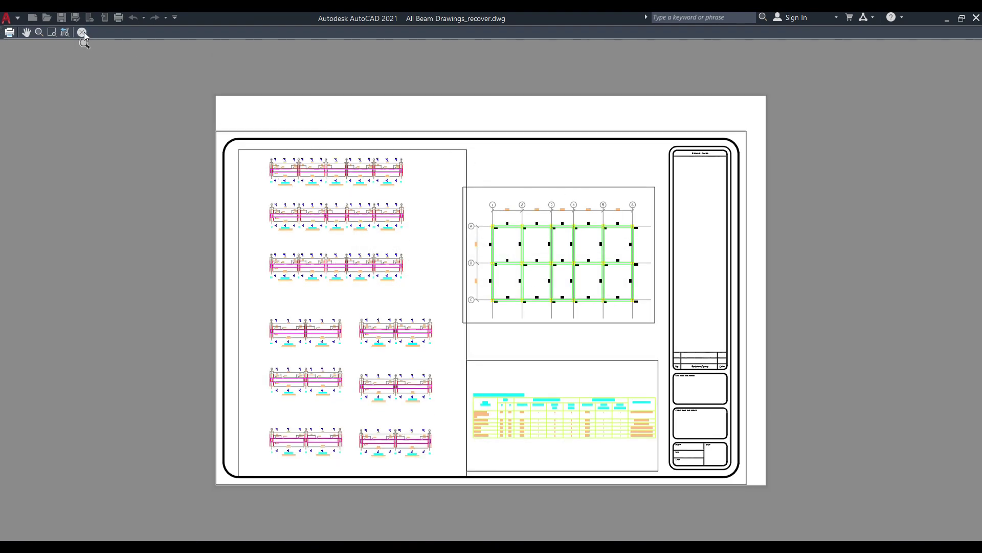
click(83, 32)
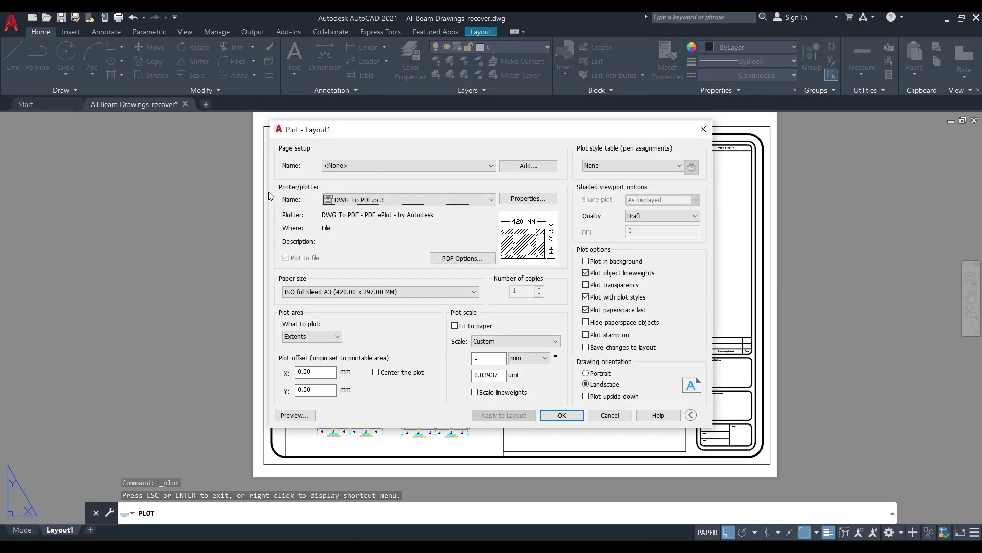
click(701, 131)
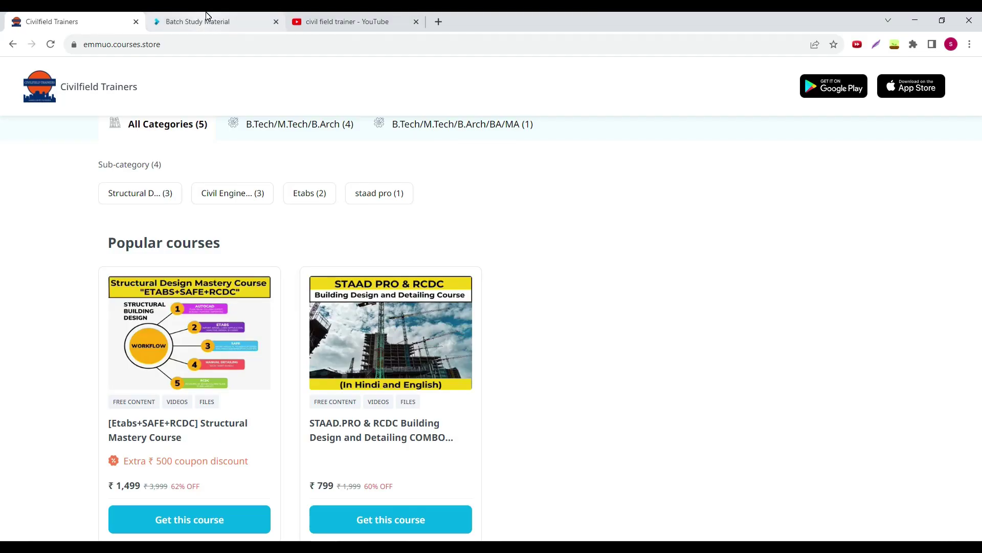
click(208, 17)
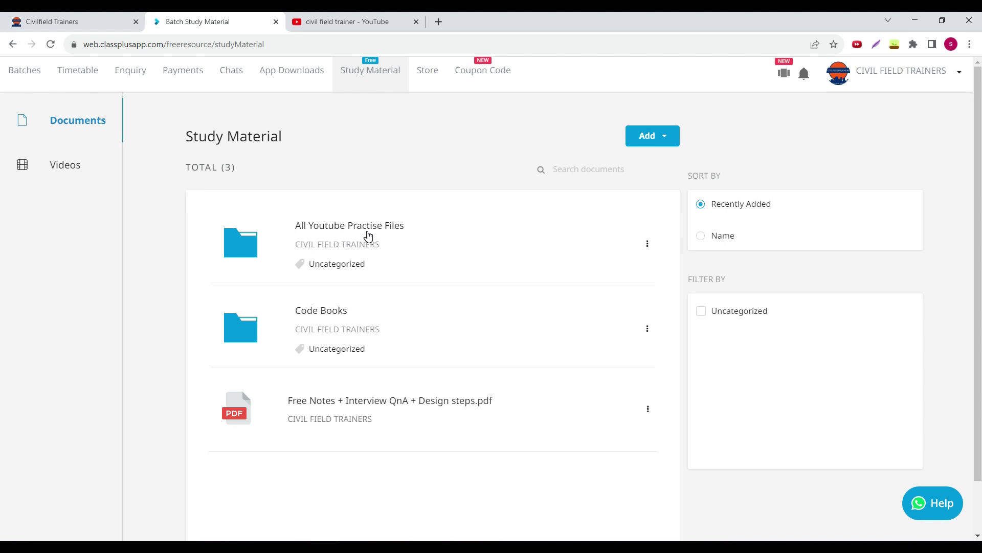
- Open the All Youtube Practise Files folder in Classplus, then return to AutoCAD
click(368, 236)
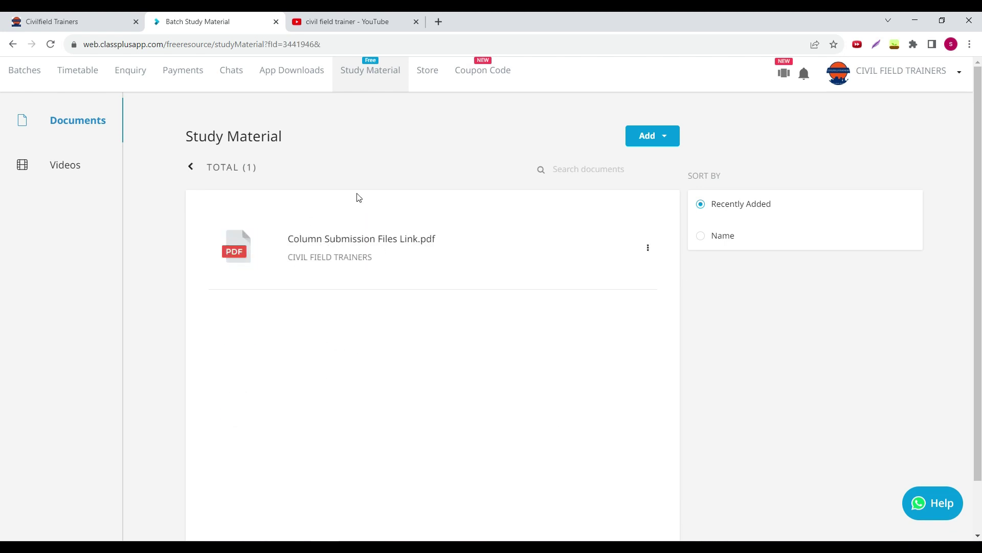
click(328, 25)
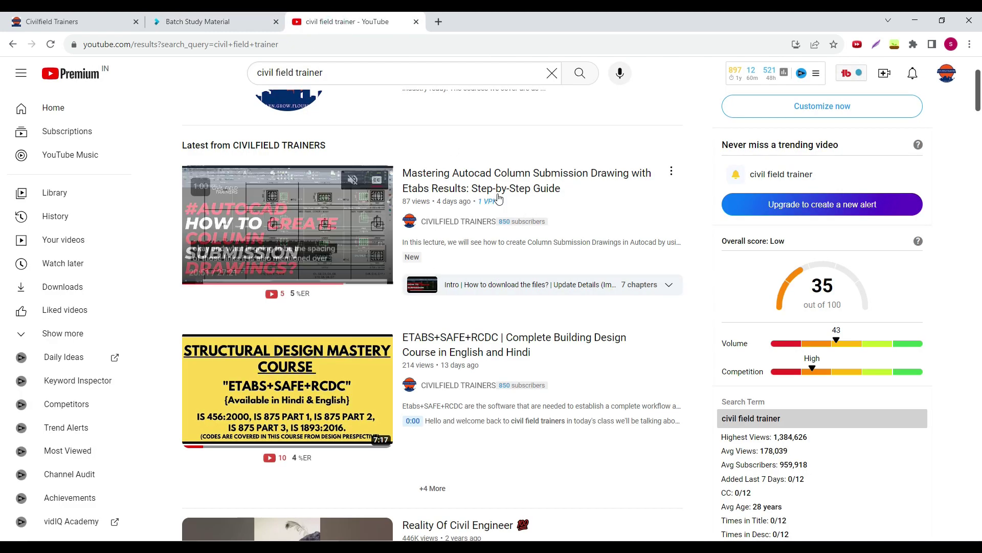
click(225, 21)
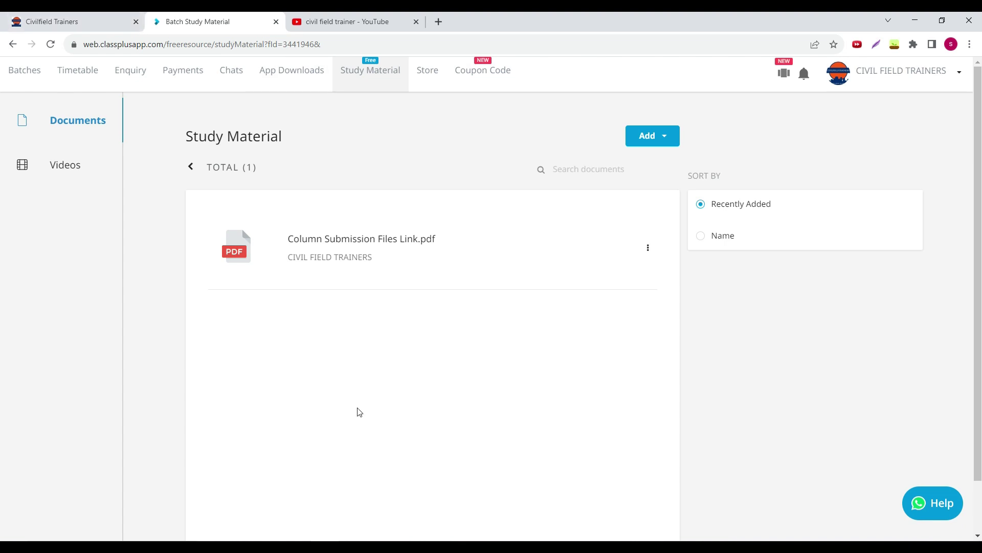
key(alt+Tab)
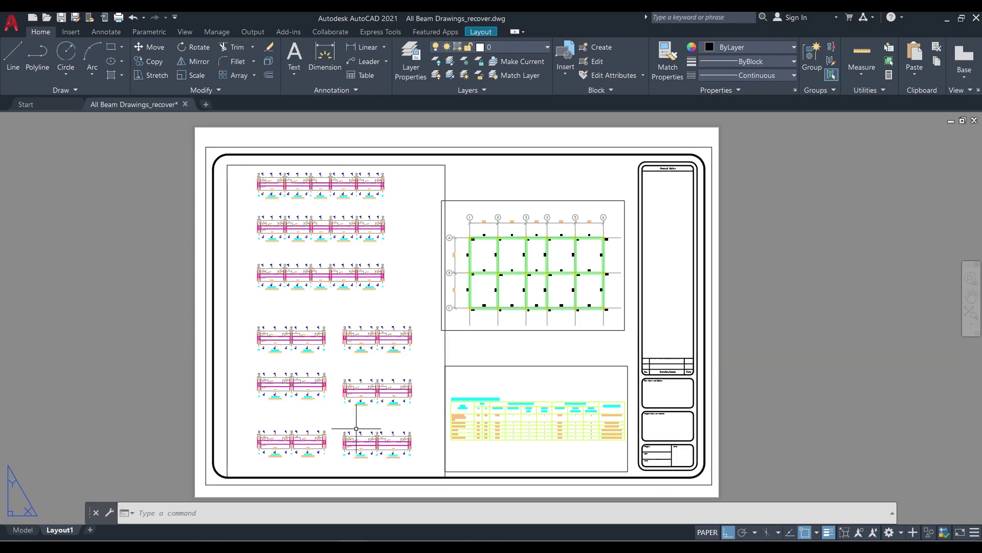
click(22, 530)
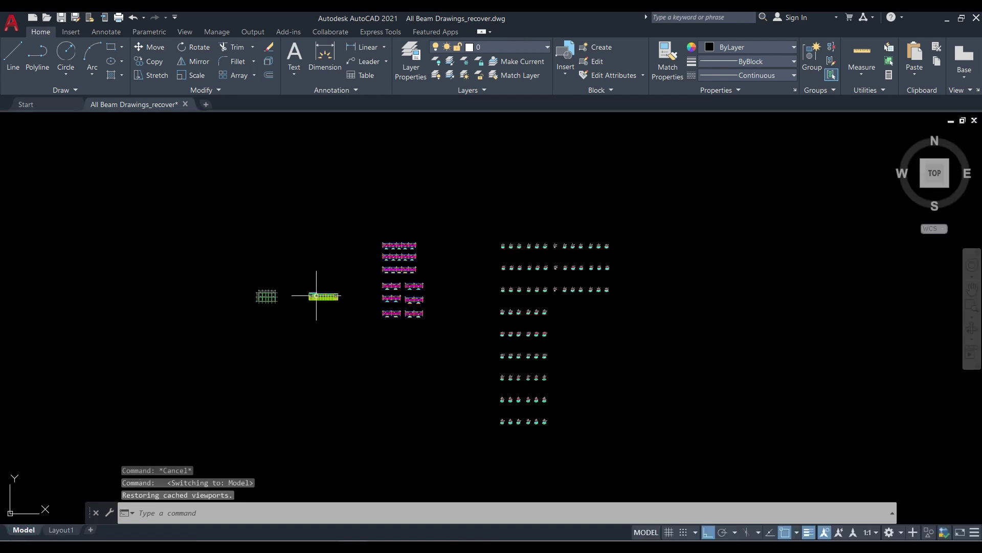
scroll(220, 300, up, 1)
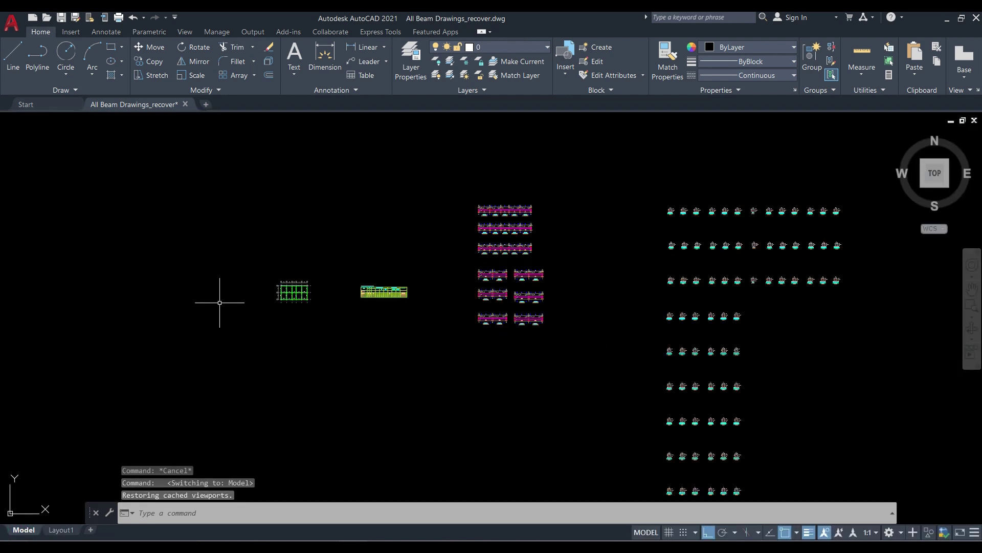
click(403, 63)
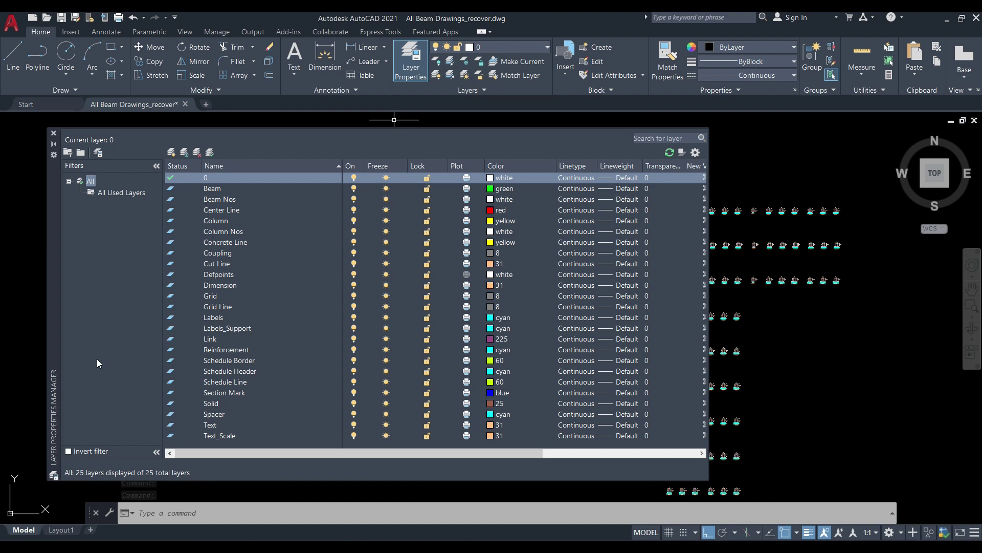
click(61, 530)
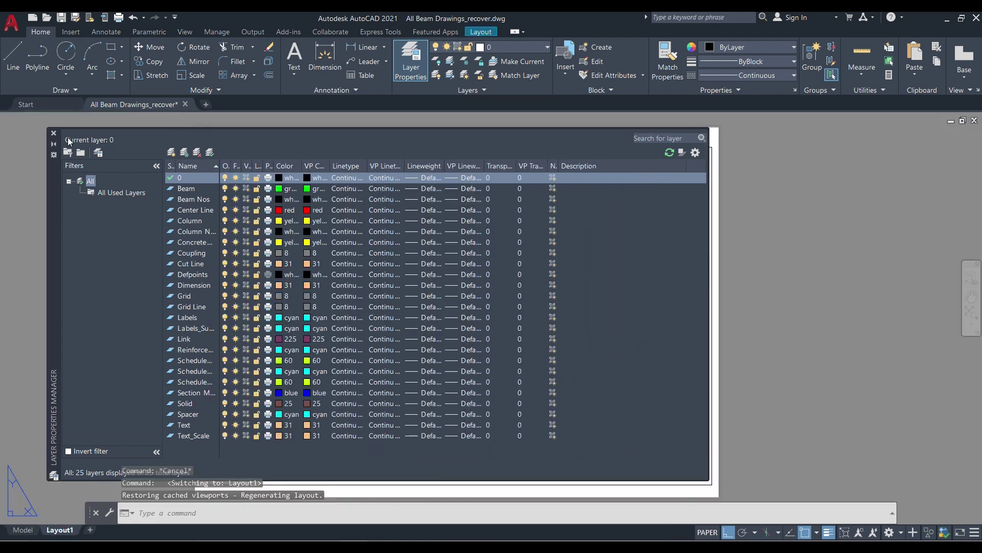
click(53, 133)
click(279, 165)
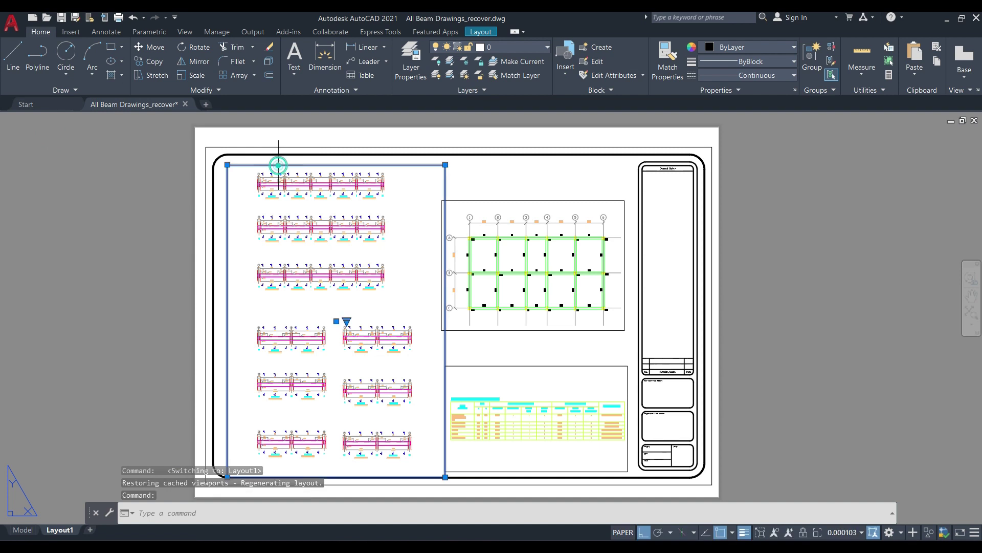
right_click(280, 166)
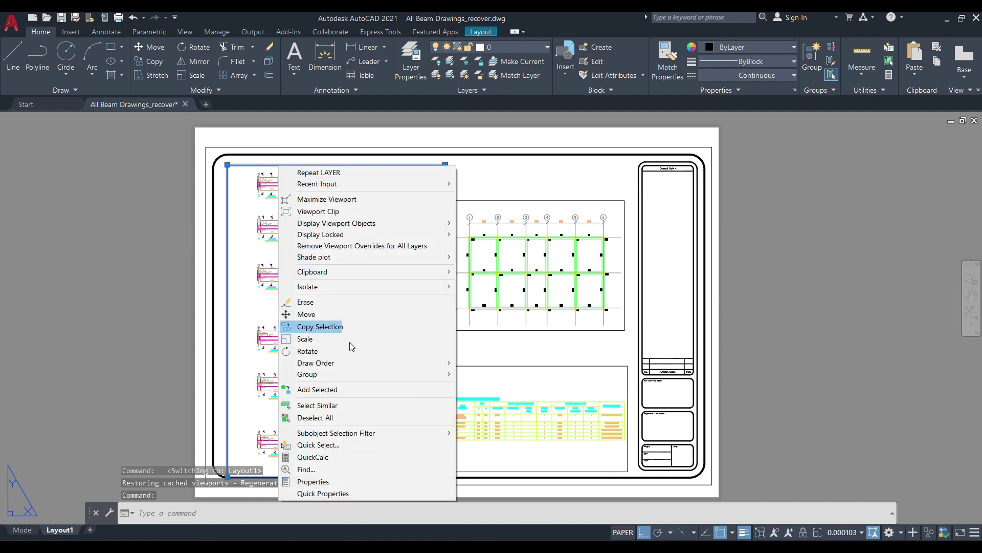
click(349, 479)
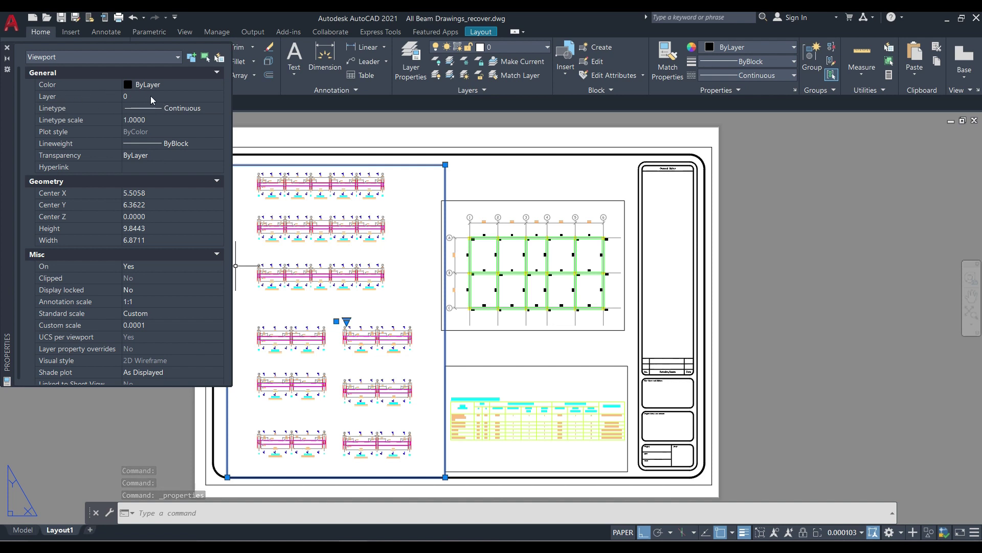
click(7, 47)
click(407, 61)
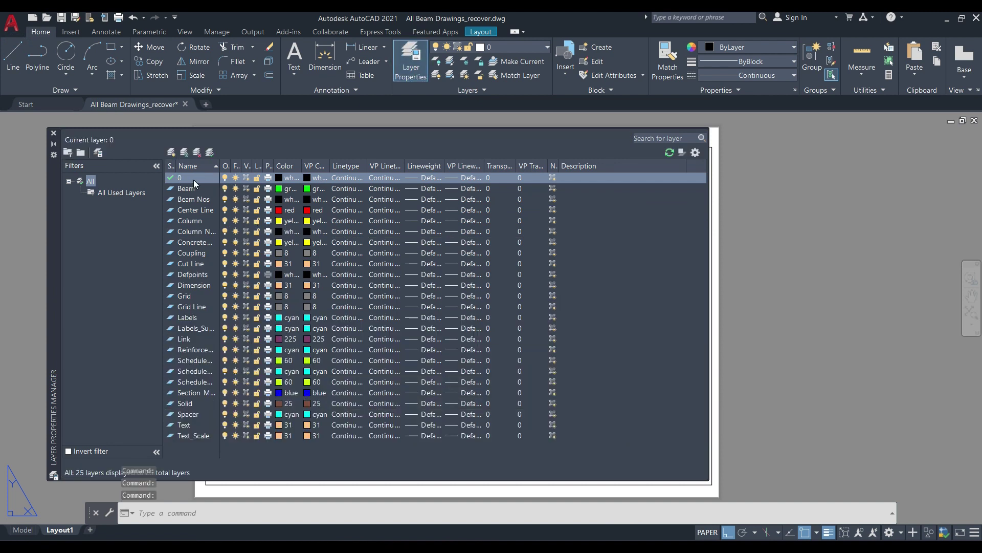
- Create a new layer named Viewports and close the Layer Properties Manager
click(54, 133)
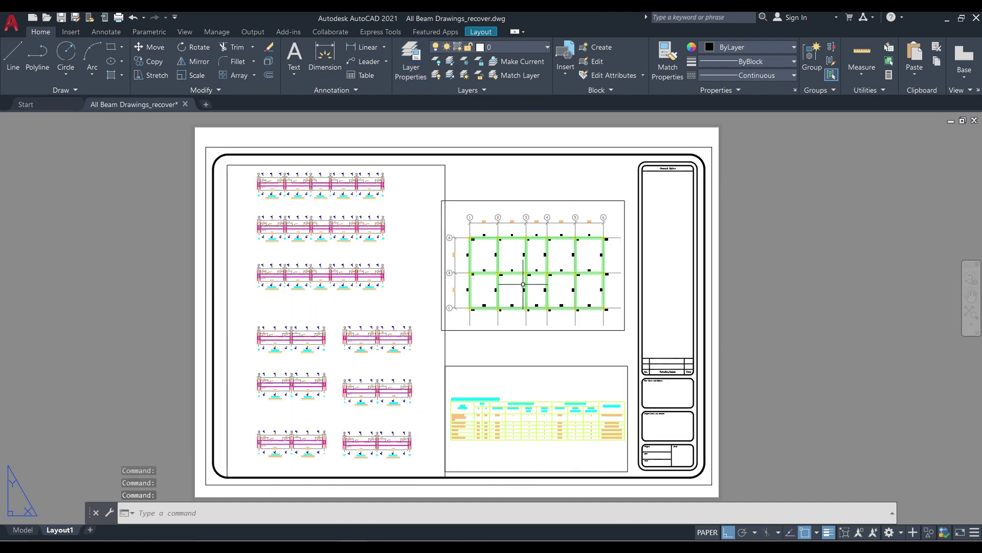
click(407, 58)
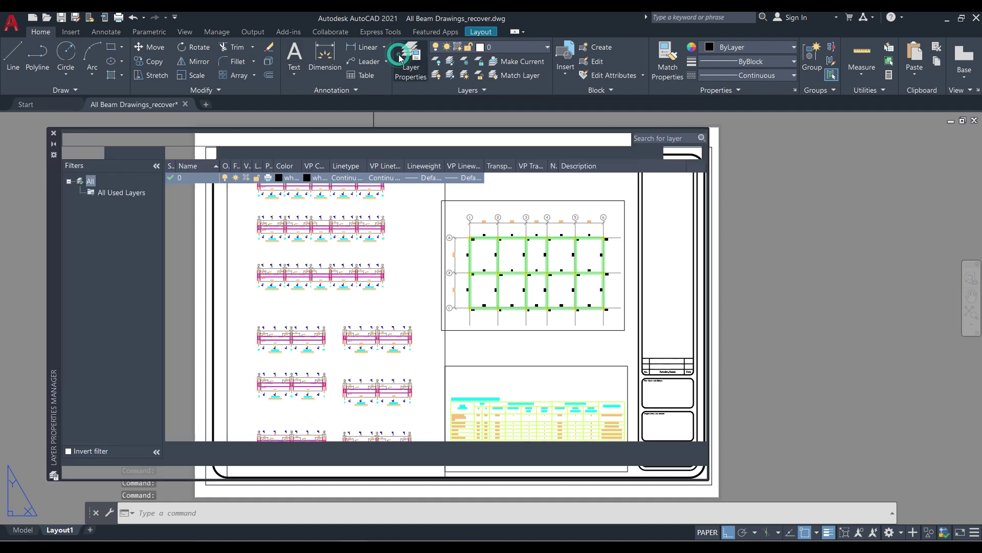
click(173, 152)
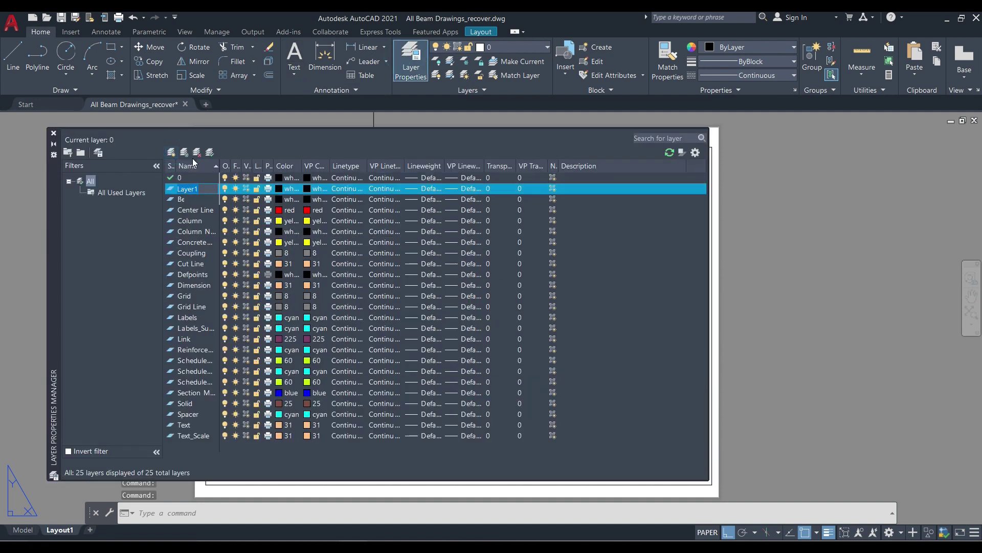
text(Viewports)
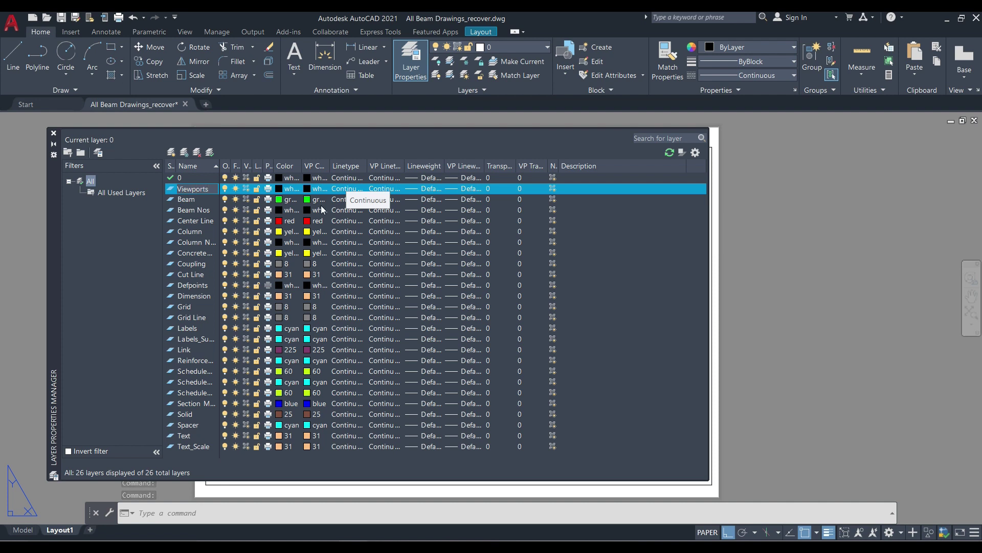
click(142, 231)
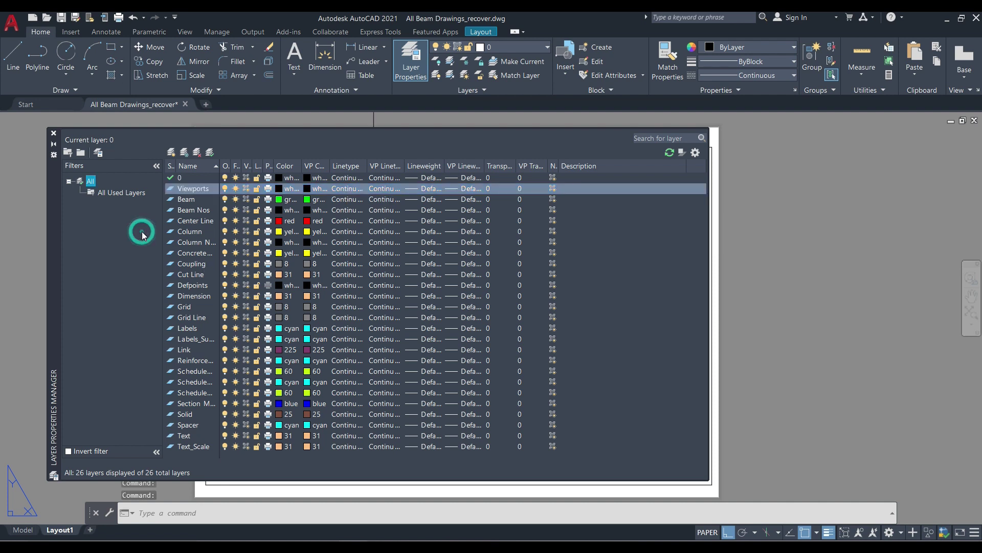
click(53, 133)
- Put the beam-details, floor-plan and table viewports on the Viewports layer
click(421, 165)
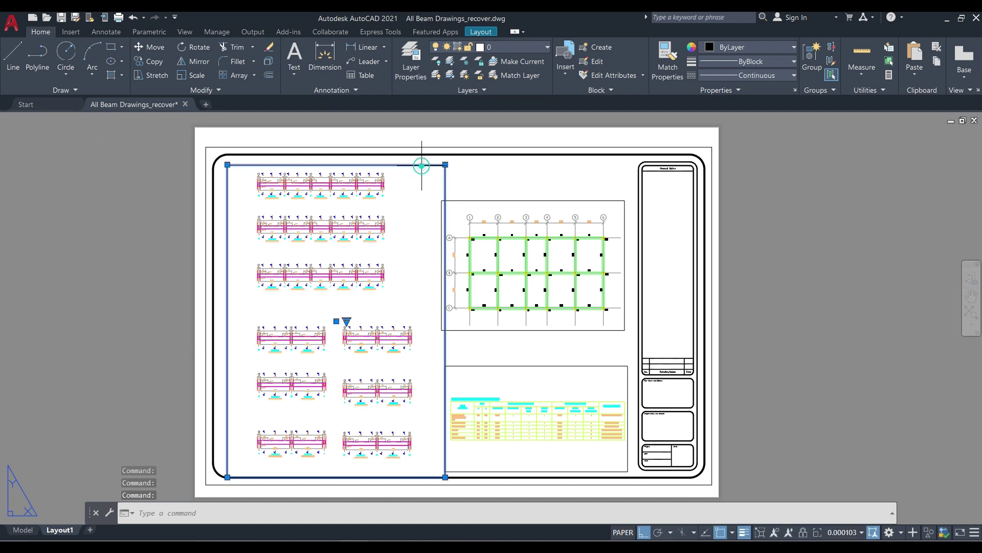
click(474, 200)
click(478, 368)
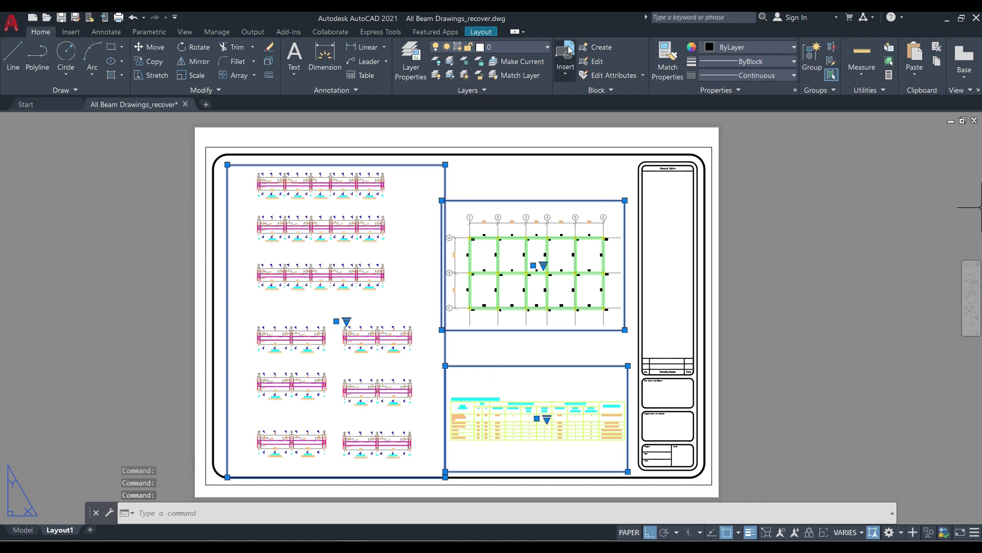
click(532, 46)
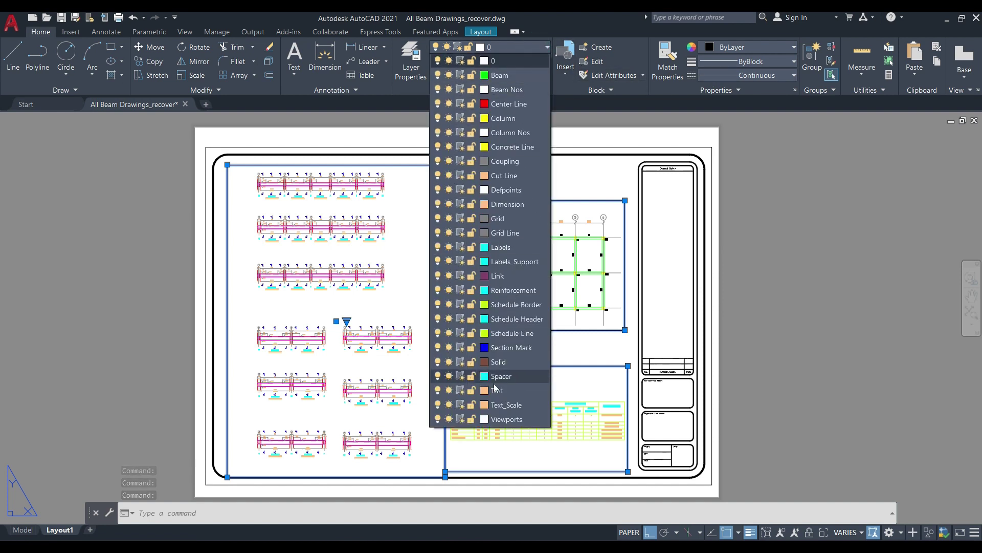
click(499, 420)
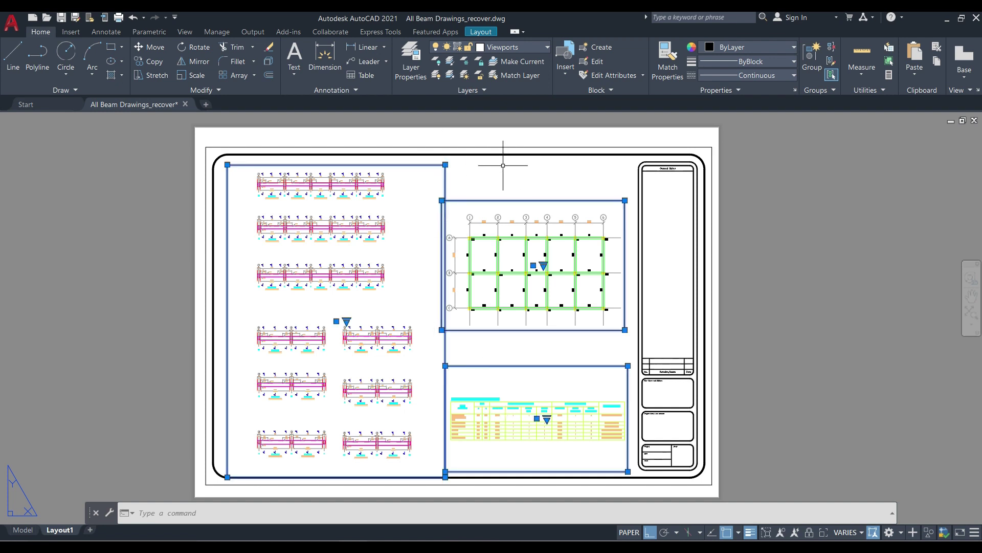
key(Escape)
key(Escape)
- Switch off the Viewports layer so Layout1 shows no viewport borders
click(403, 64)
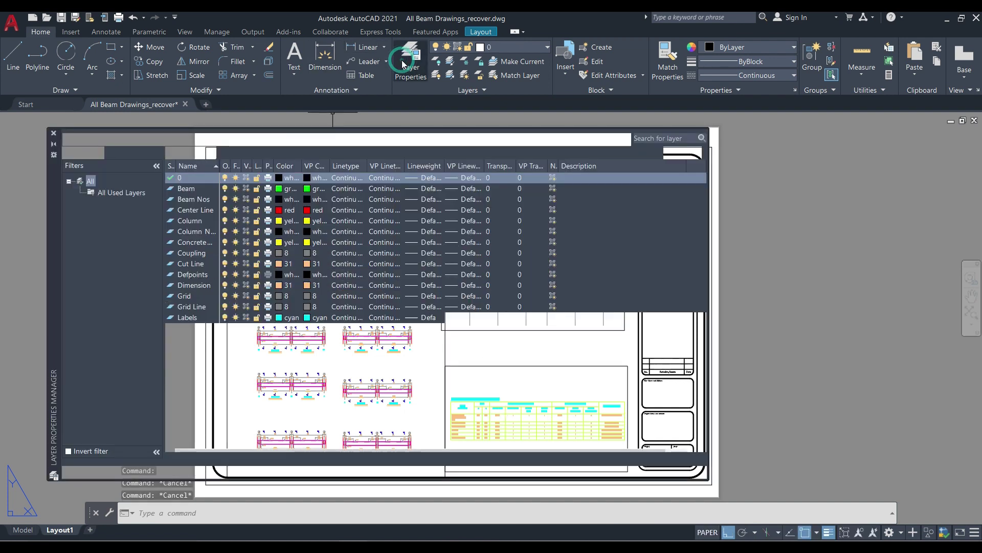
click(199, 448)
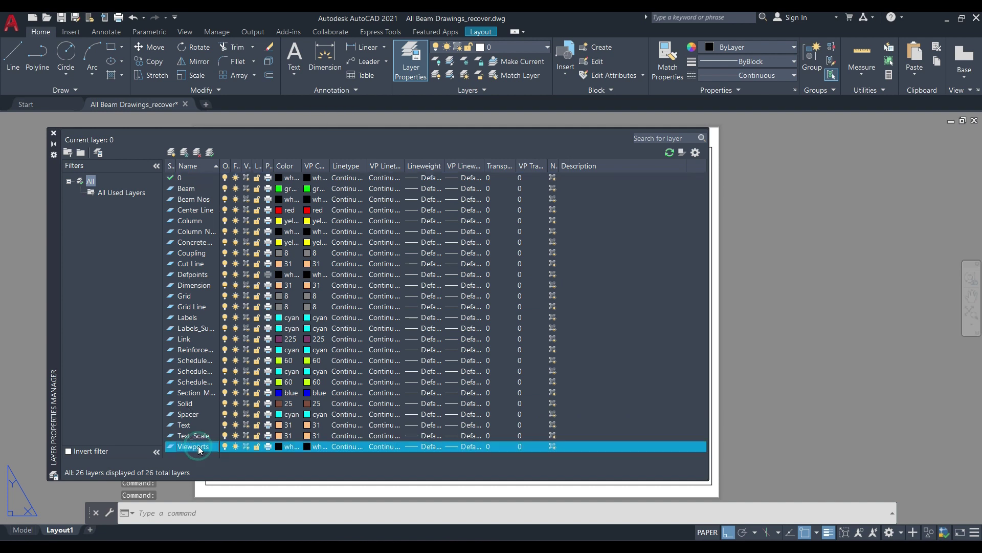
click(225, 446)
click(54, 133)
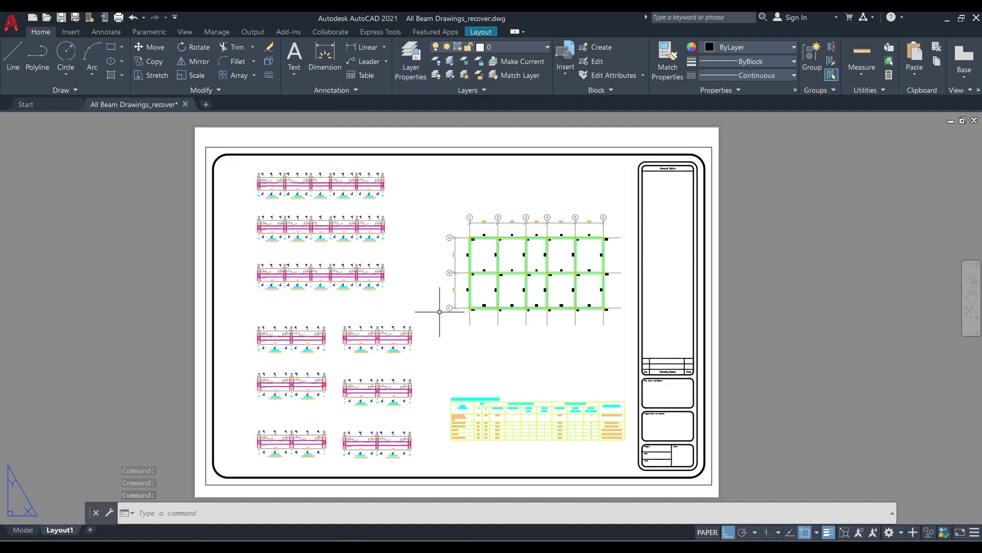
- Preview Layout1's plot to confirm no viewport borders appear on the sheet
key(ctrl+p)
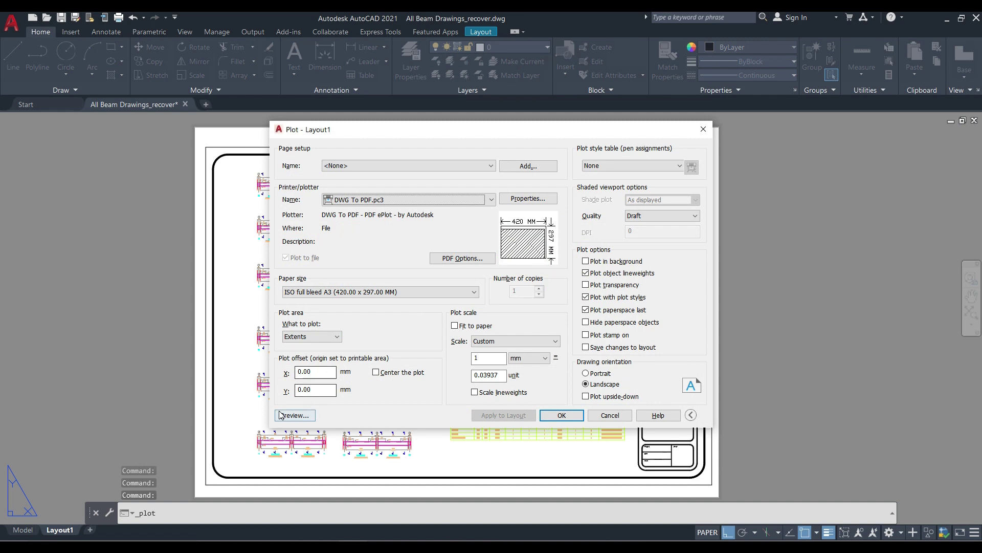
click(280, 415)
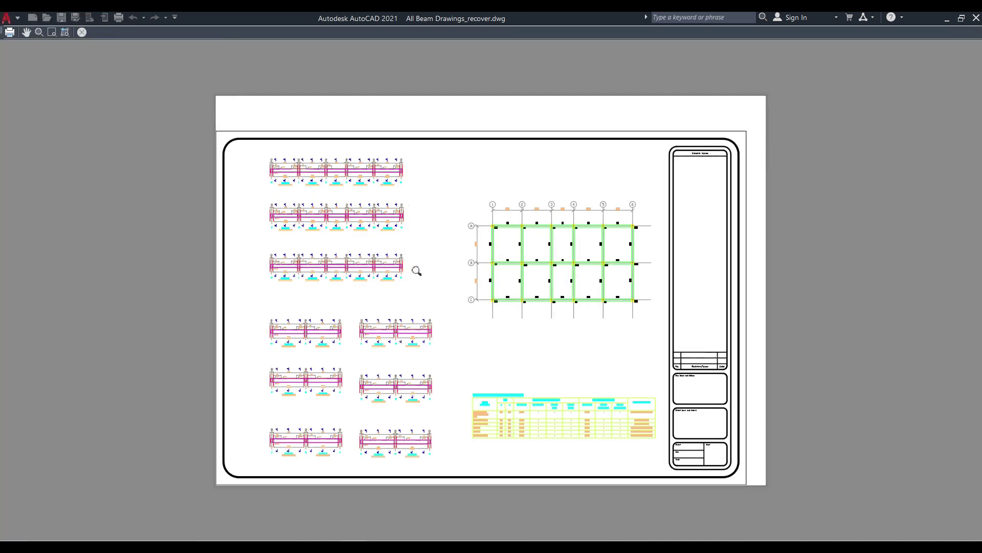
click(82, 32)
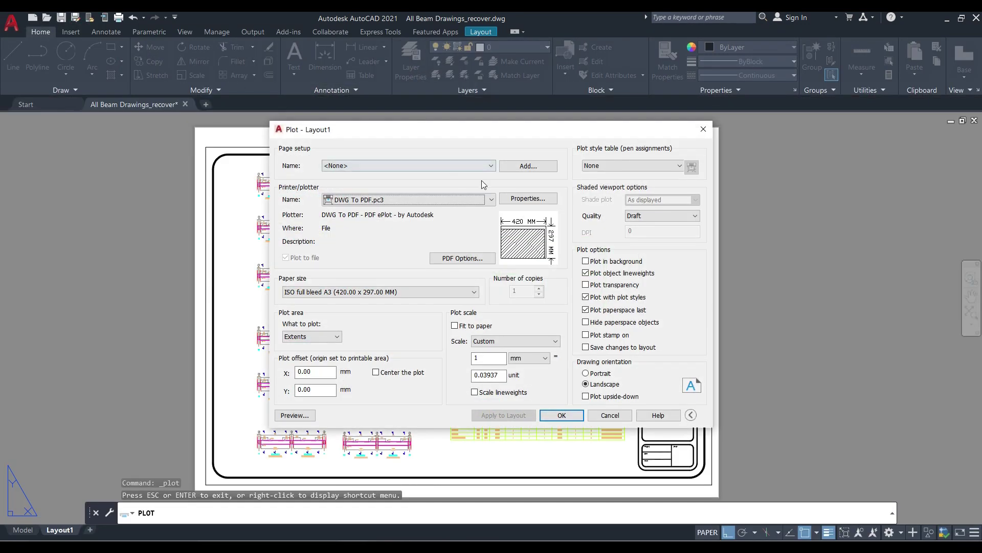
- Close the Plot dialog and switch the Viewports layer back on to show the three borders
click(709, 123)
click(424, 74)
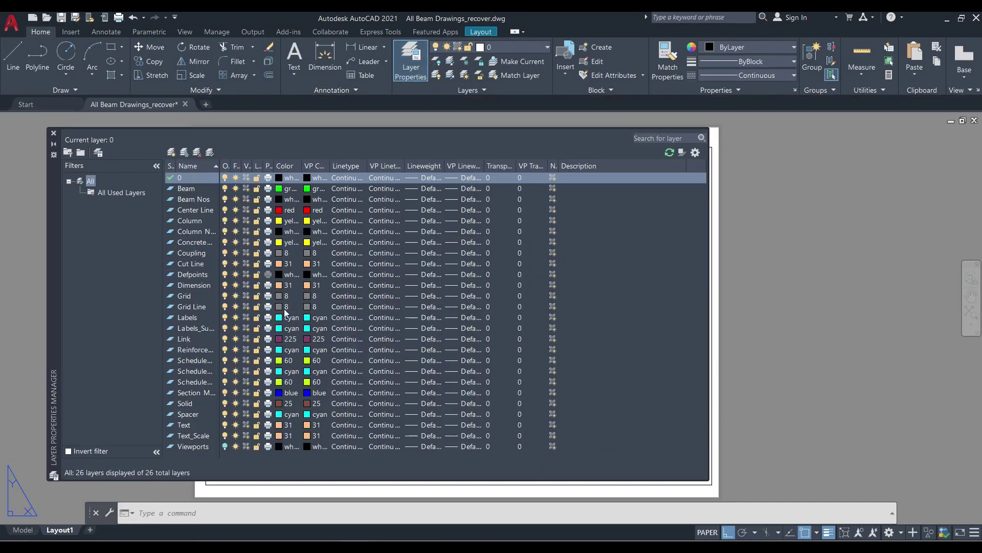
click(225, 447)
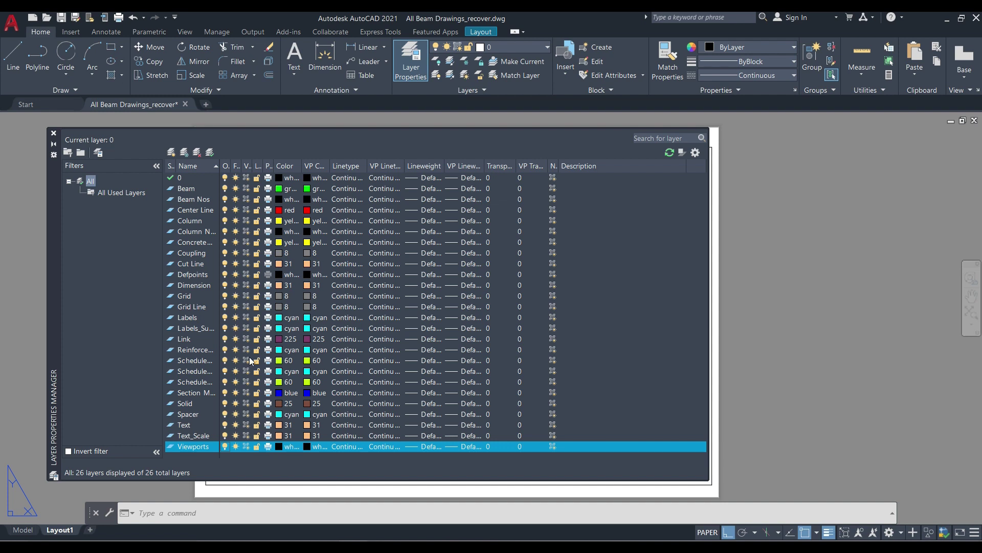
click(53, 133)
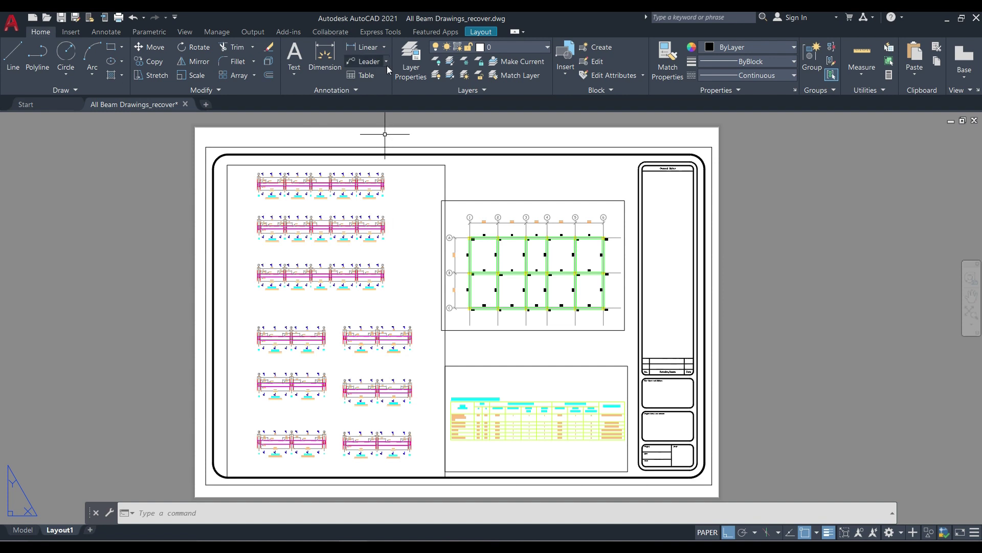
- Set the Viewports layer to non-plotting while keeping its borders visible
click(415, 65)
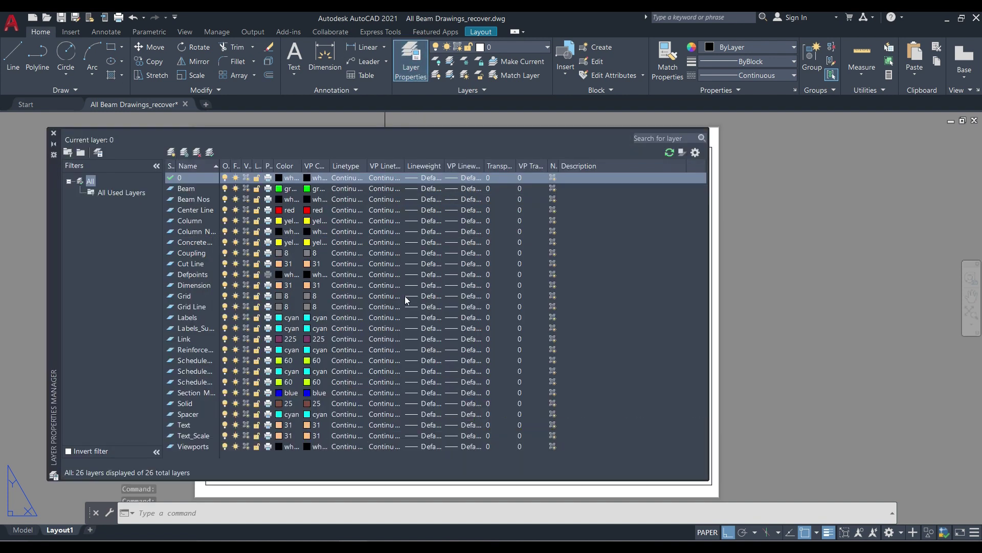
click(266, 447)
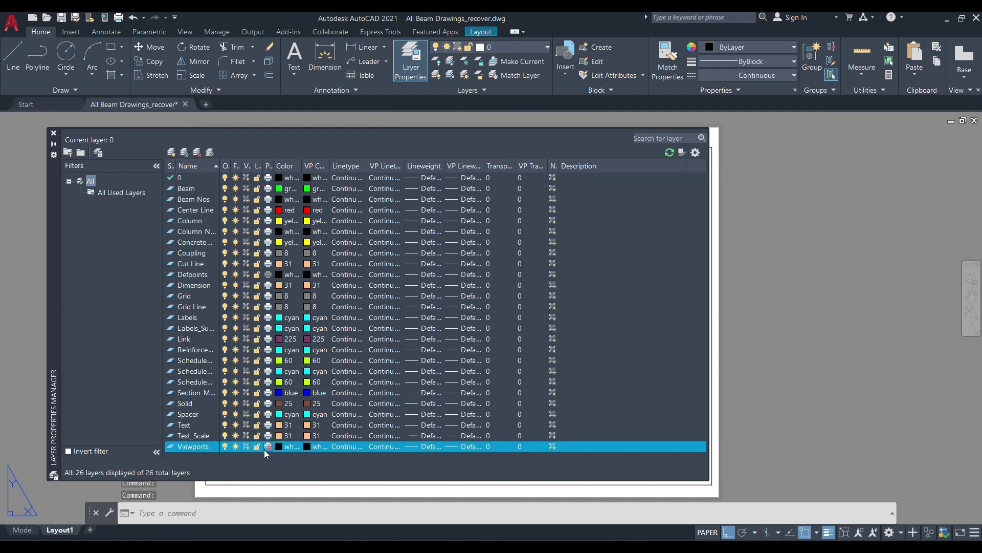
click(53, 133)
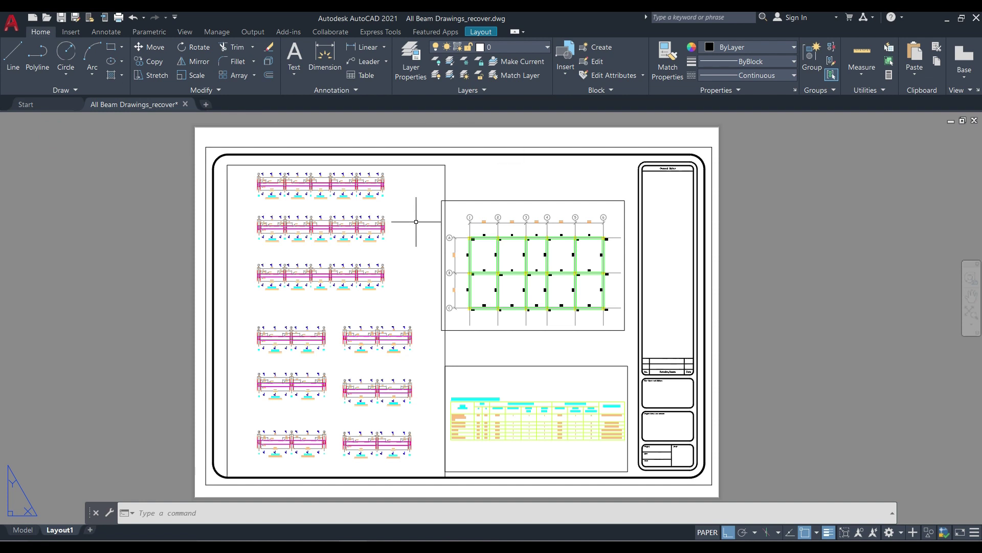
- Preview Layout1's plot again to verify the visible viewport frames no longer print
key(ctrl+p)
click(297, 412)
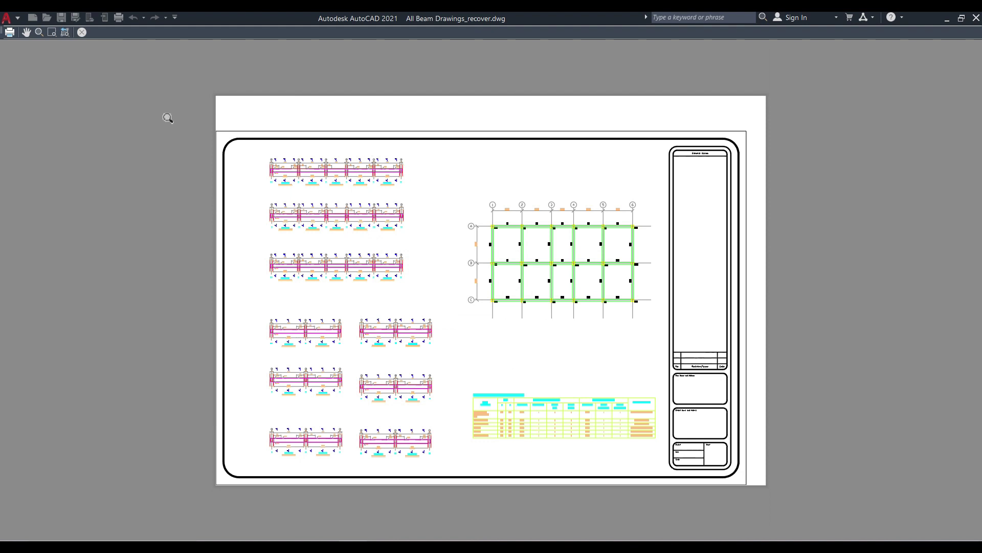
click(82, 32)
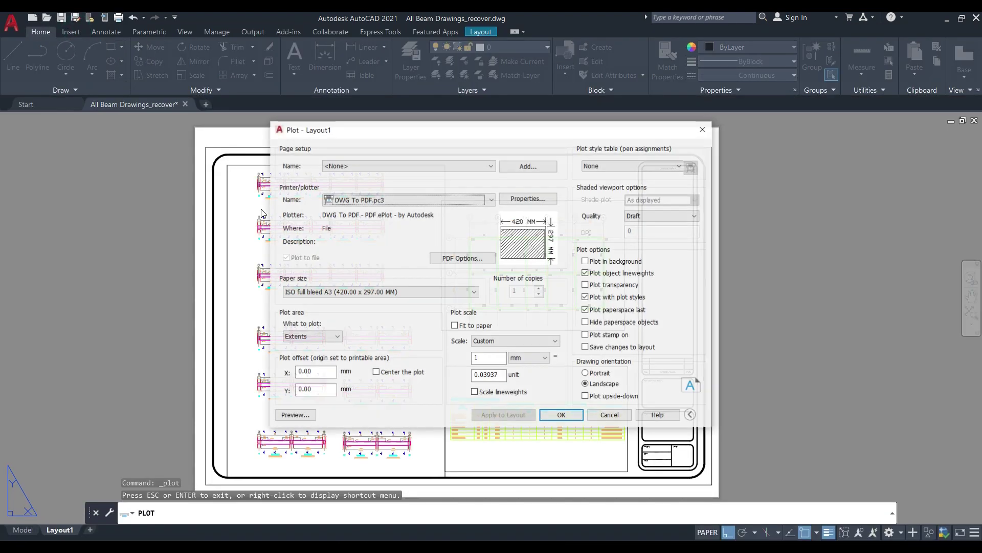
- Dismiss the Plot dialog and twice check the Viewports layer settings in Layer Properties Manager
click(697, 128)
click(416, 73)
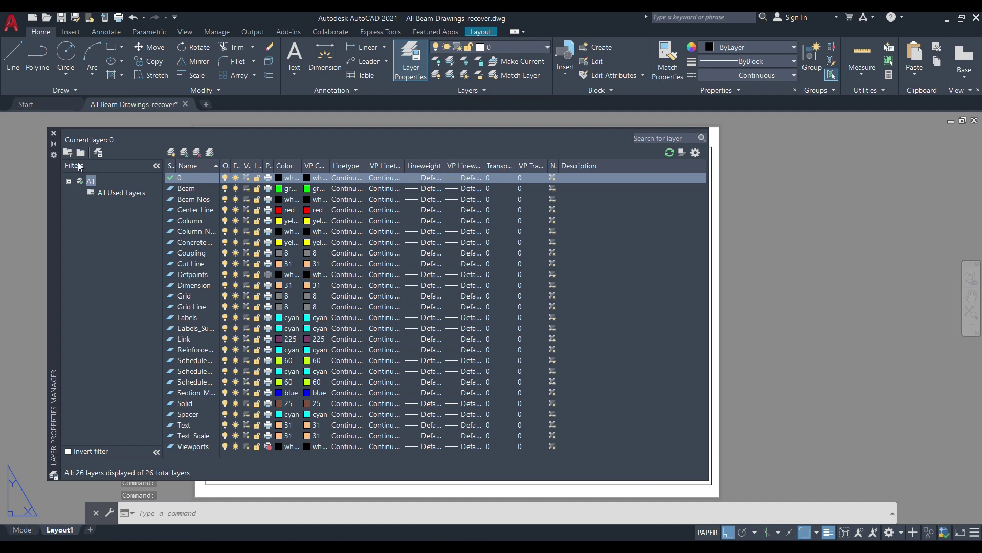
click(53, 134)
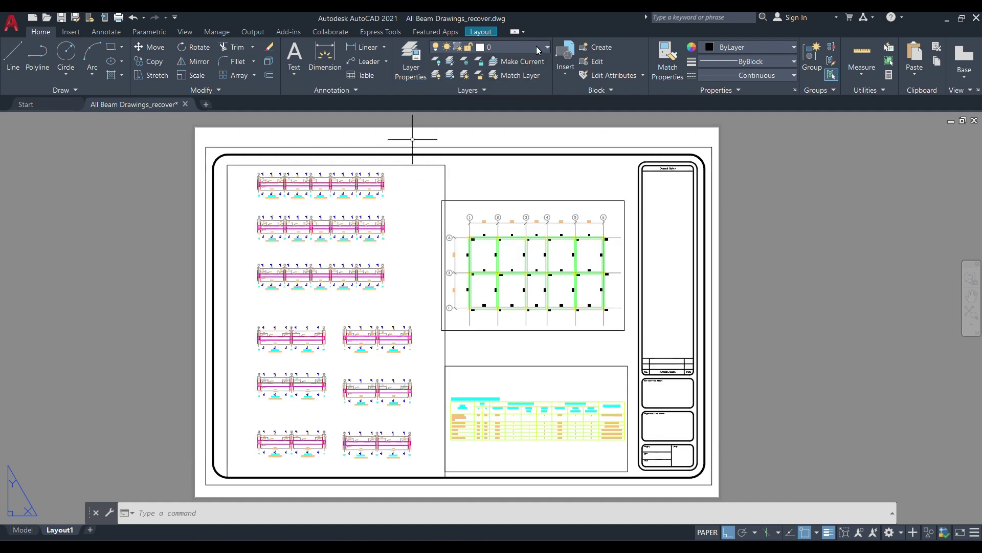
click(408, 69)
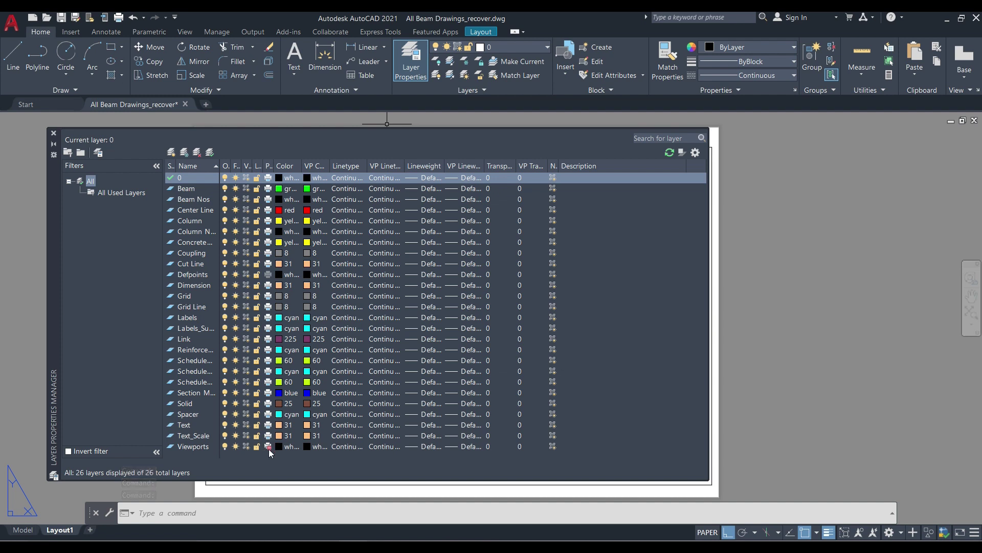
click(53, 135)
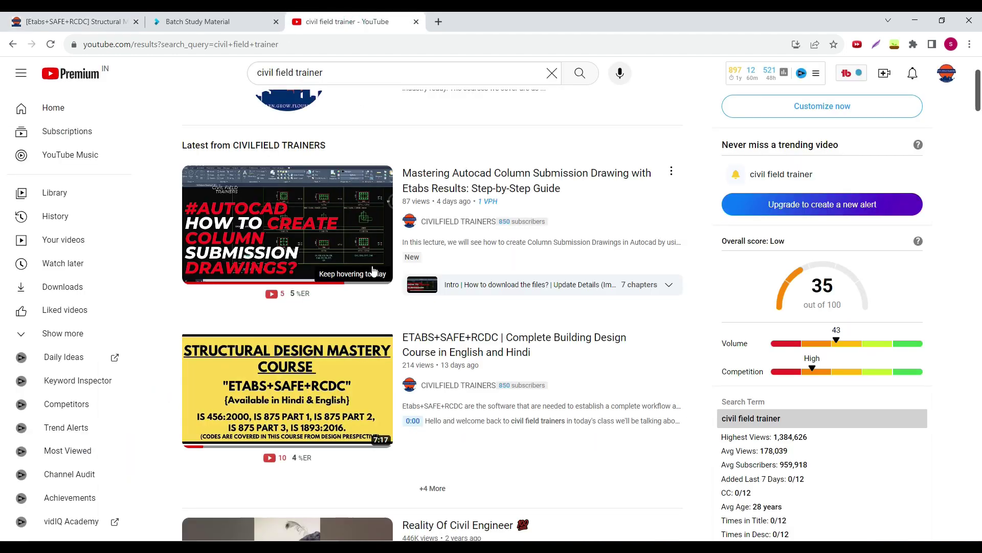
mouse_move(404, 354)
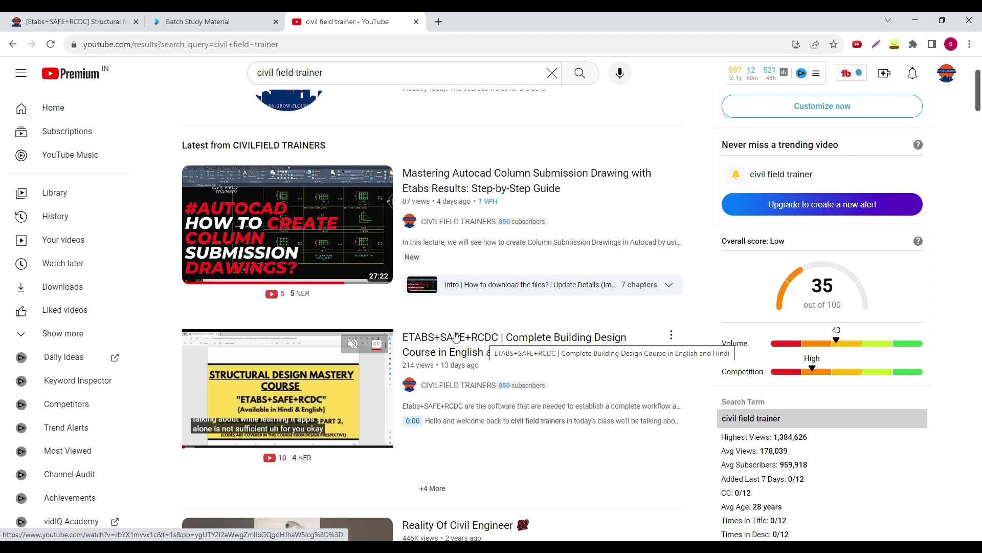
key(ctrl+1)
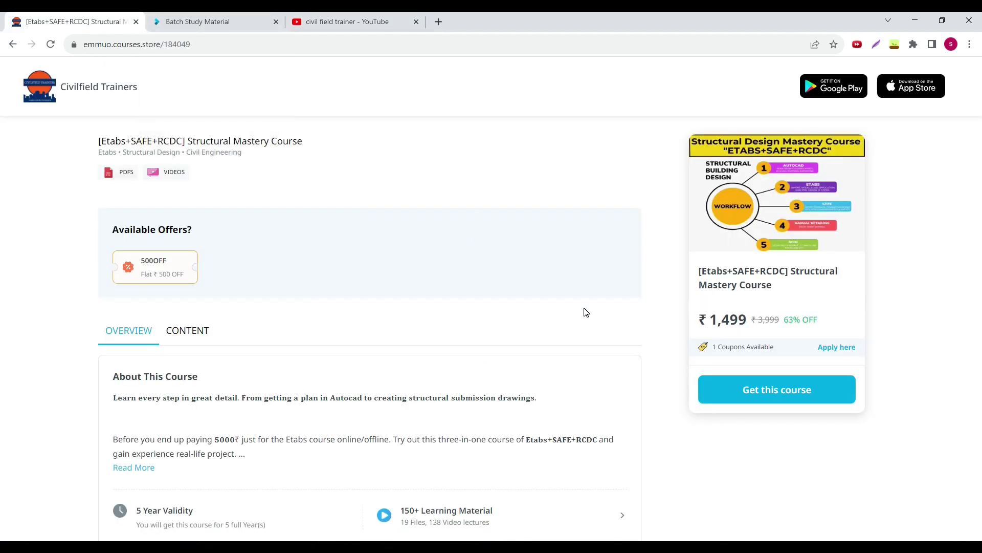
key(alt+Tab)
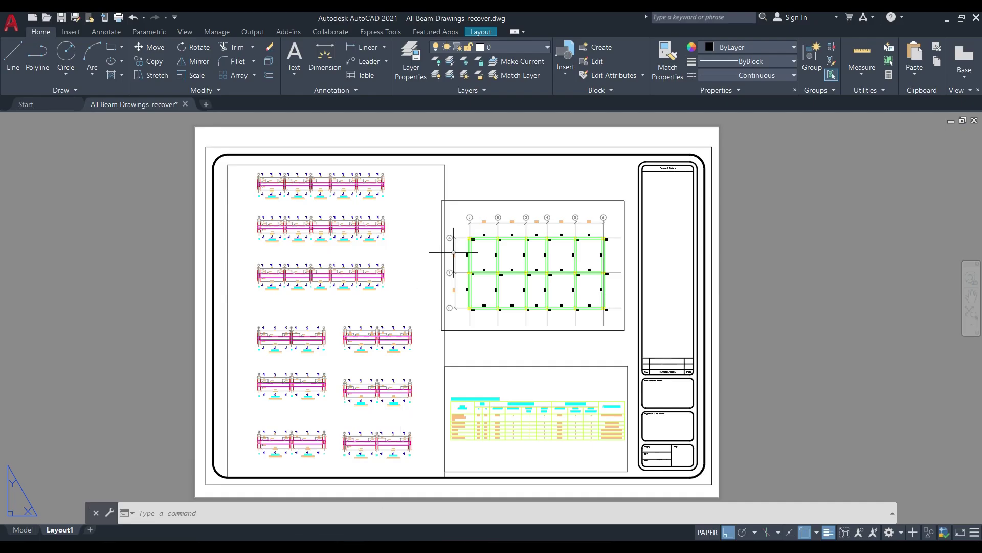